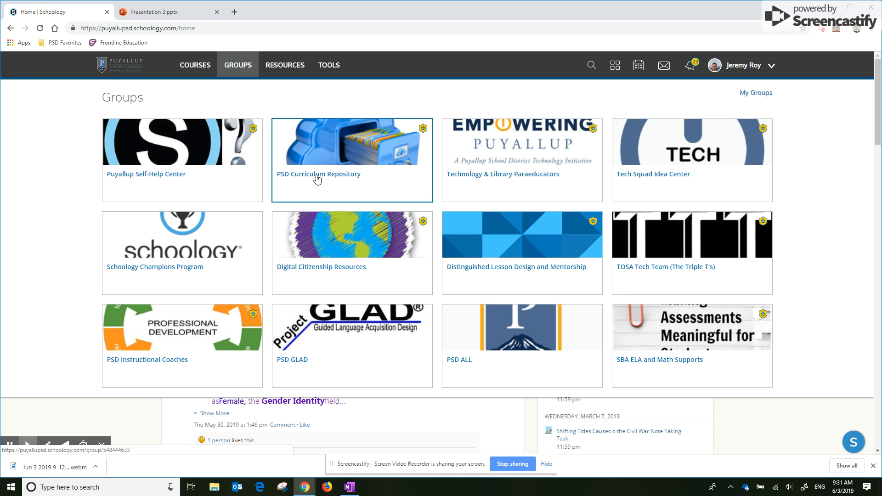
- Open the PSD Curriculum Repository group and look through its resource folders
{"action": "left_click", "coordinate": [317, 178]}
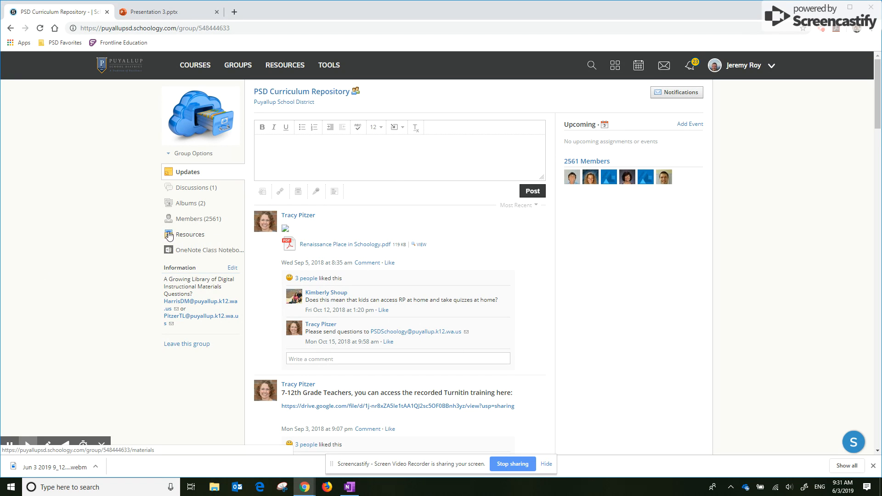
{"action": "left_click", "coordinate": [190, 237]}
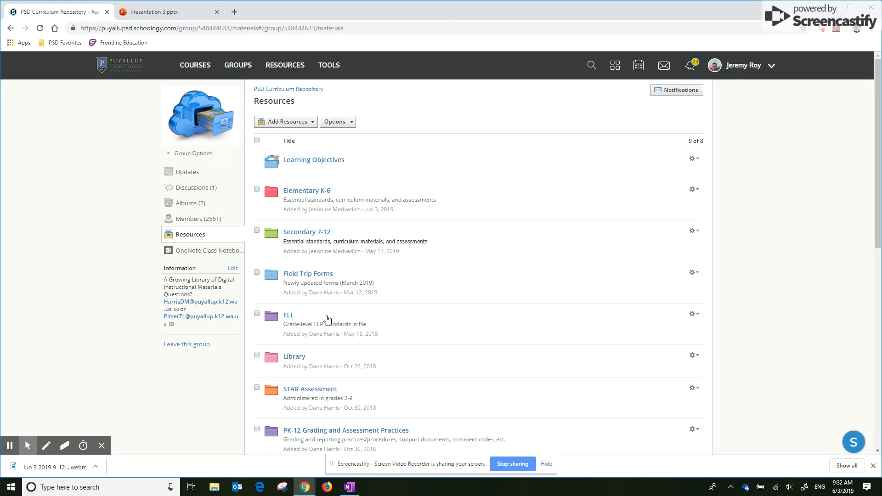
{"action": "scroll", "coordinate": [482, 306], "scroll_direction": "down", "scroll_amount": 1}
{"action": "scroll", "coordinate": [482, 306], "scroll_direction": "down", "scroll_amount": 1}
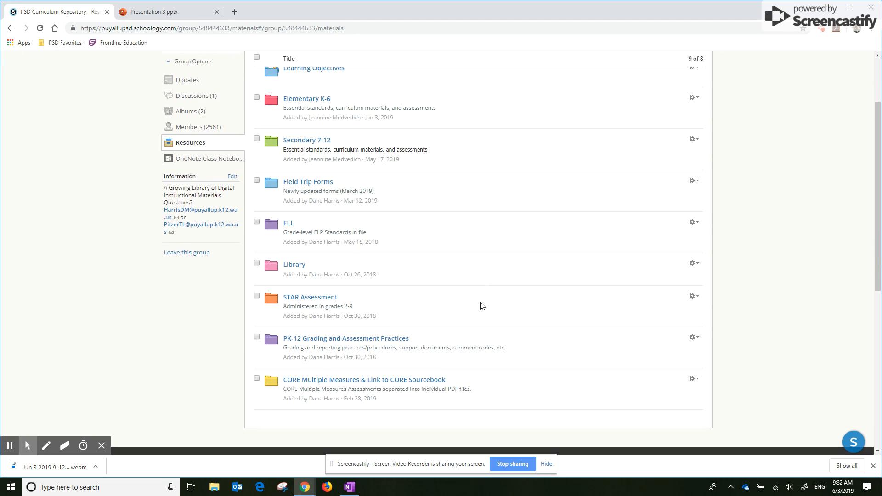
{"action": "scroll", "coordinate": [489, 306], "scroll_direction": "up", "scroll_amount": 1}
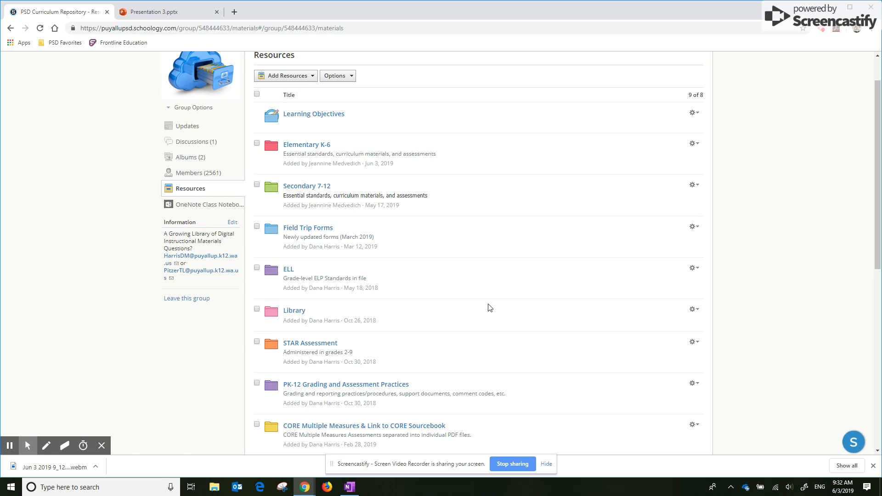
- Open the Mathematics folder for Third Grade within the Elementary K-6 resources
{"action": "left_click", "coordinate": [301, 146]}
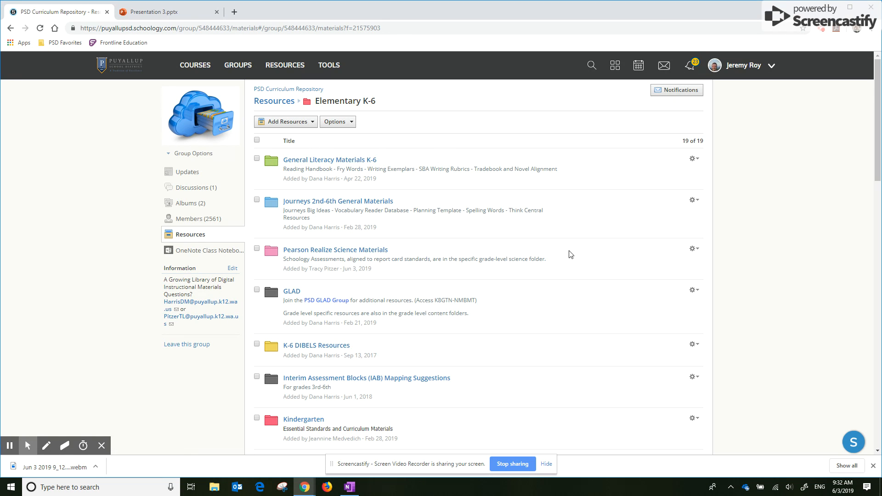
{"action": "scroll", "coordinate": [570, 254], "scroll_direction": "down", "scroll_amount": 4}
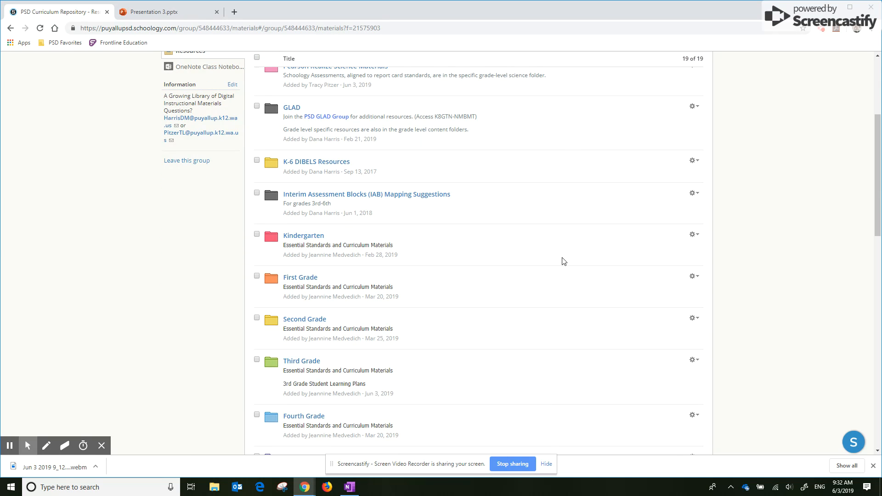
{"action": "scroll", "coordinate": [460, 328], "scroll_direction": "down", "scroll_amount": 1}
{"action": "left_click", "coordinate": [296, 316]}
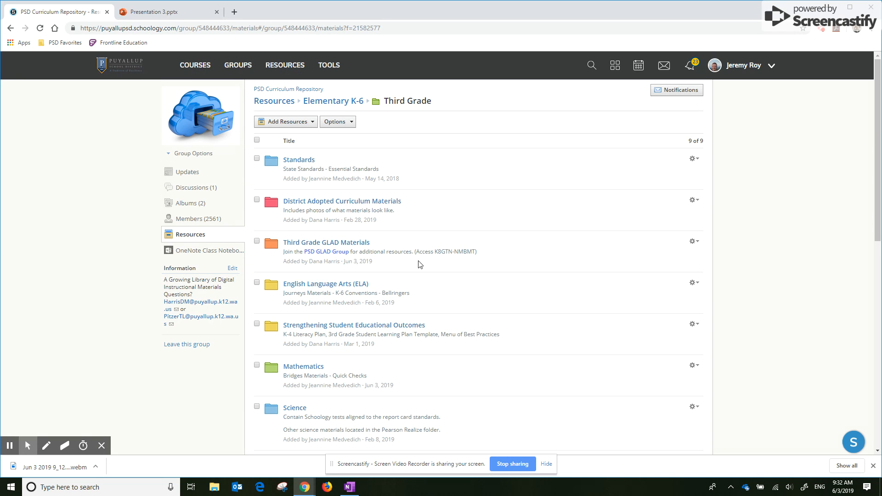
{"action": "scroll", "coordinate": [543, 292], "scroll_direction": "down", "scroll_amount": 2}
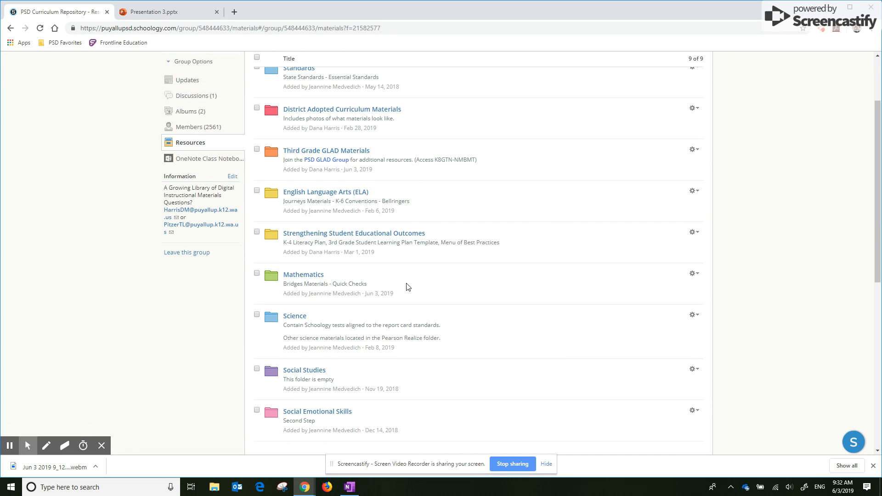
{"action": "left_click", "coordinate": [302, 276]}
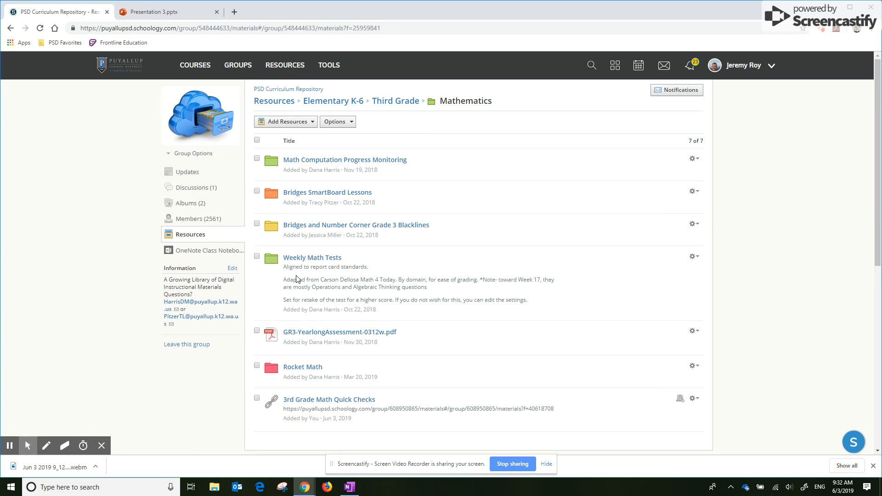
- Follow the 3rd Grade Math Quick Checks link and open the Target B: Operations & Algebraic Thinking folder
{"action": "scroll", "coordinate": [531, 338], "scroll_direction": "down", "scroll_amount": 1}
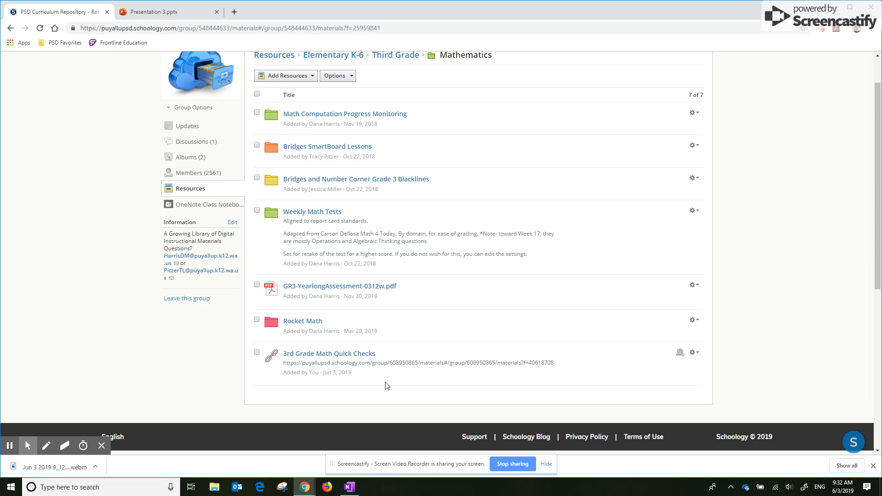
{"action": "left_click", "coordinate": [321, 354]}
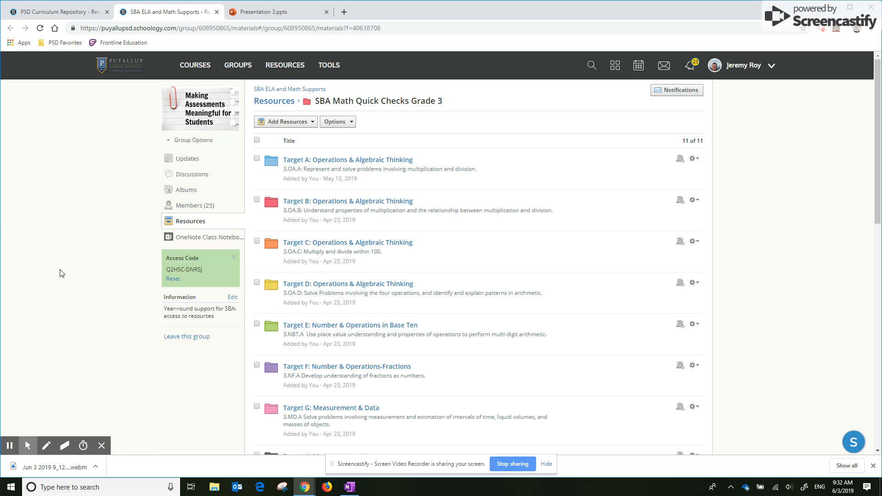
{"action": "scroll", "coordinate": [58, 286], "scroll_direction": "down", "scroll_amount": 1}
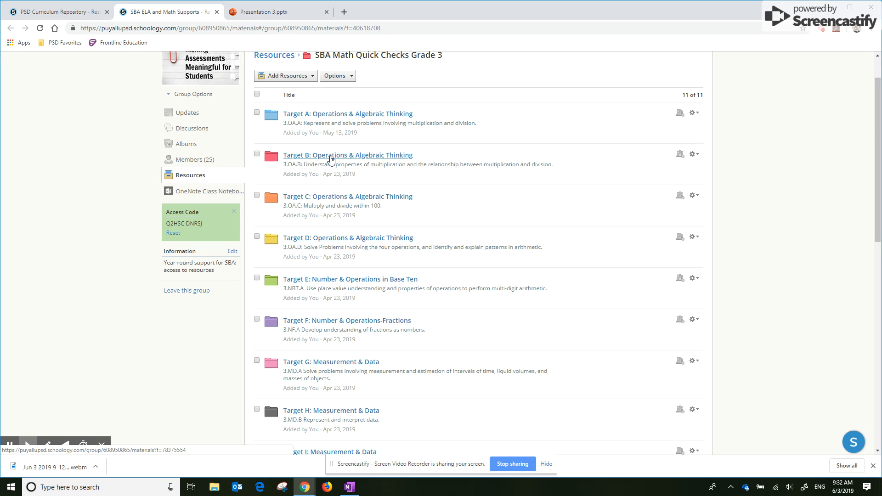
{"action": "left_click", "coordinate": [333, 156]}
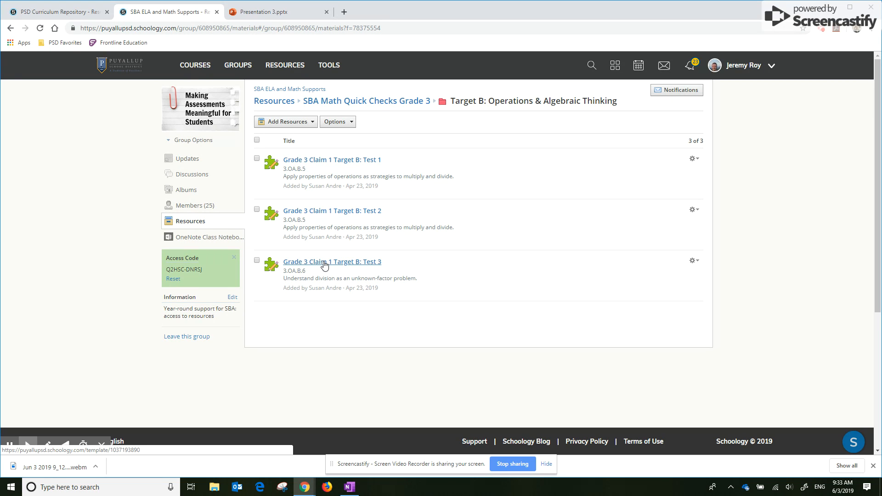
- Preview the questions of the quiz Grade 3 Claim 1 Target B: Test 3, and close the preview
{"action": "left_click", "coordinate": [314, 265]}
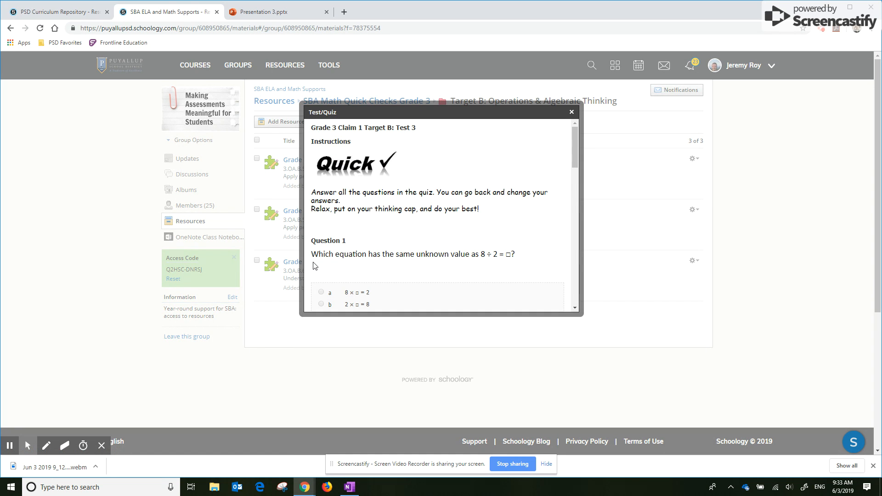
{"action": "scroll", "coordinate": [527, 183], "scroll_direction": "down", "scroll_amount": 1}
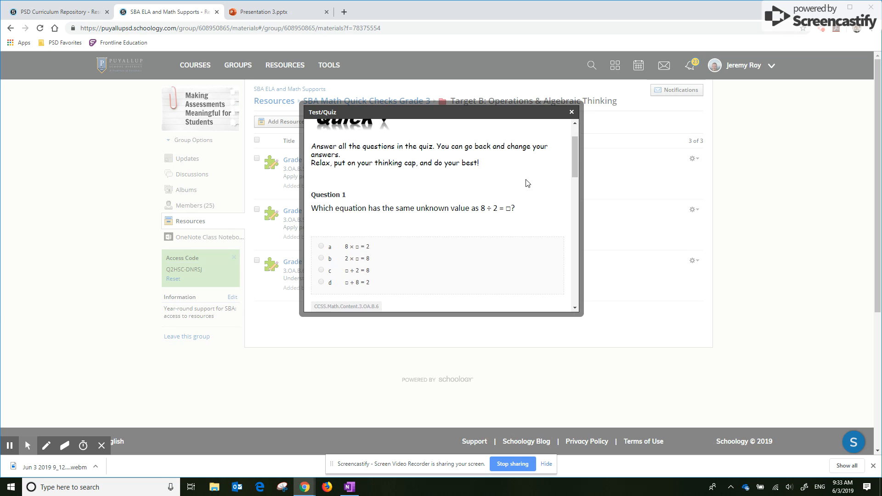
{"action": "scroll", "coordinate": [531, 183], "scroll_direction": "down", "scroll_amount": 2}
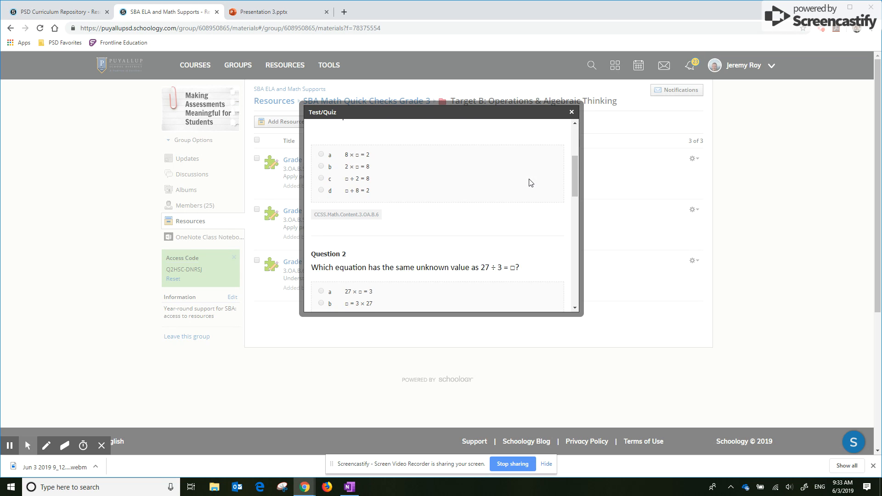
{"action": "scroll", "coordinate": [531, 183], "scroll_direction": "down", "scroll_amount": 2}
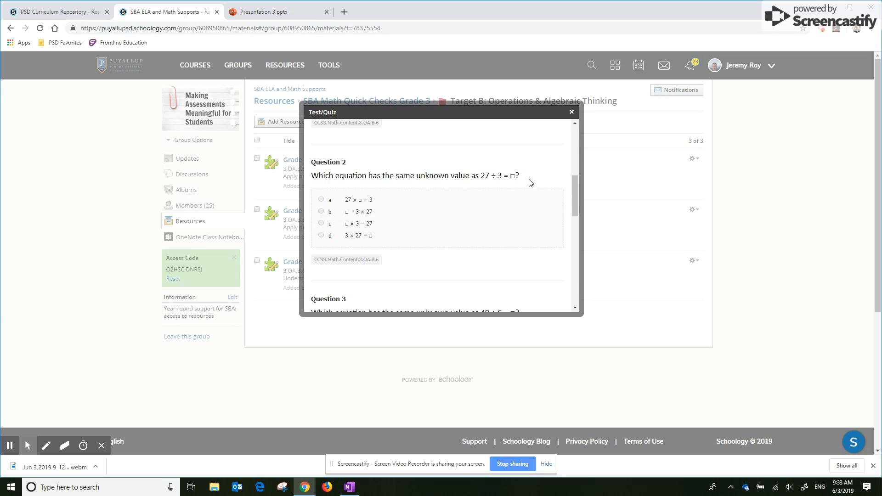
{"action": "scroll", "coordinate": [531, 183], "scroll_direction": "down", "scroll_amount": 1}
{"action": "scroll", "coordinate": [531, 183], "scroll_direction": "down", "scroll_amount": 4}
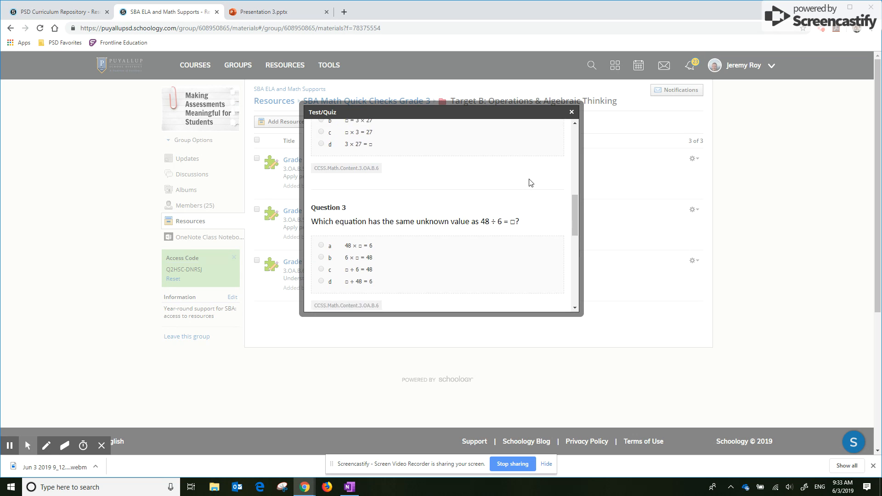
{"action": "scroll", "coordinate": [531, 183], "scroll_direction": "down", "scroll_amount": 5}
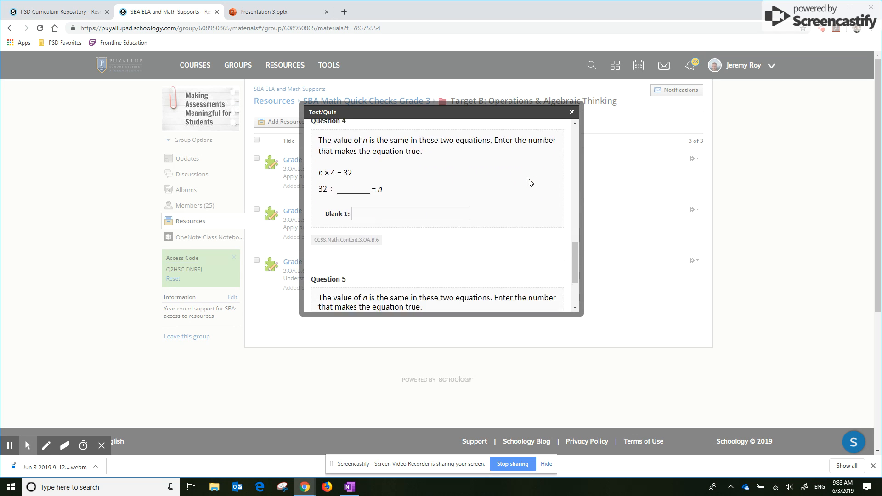
{"action": "scroll", "coordinate": [531, 183], "scroll_direction": "up", "scroll_amount": 7}
{"action": "scroll", "coordinate": [531, 183], "scroll_direction": "up", "scroll_amount": 3}
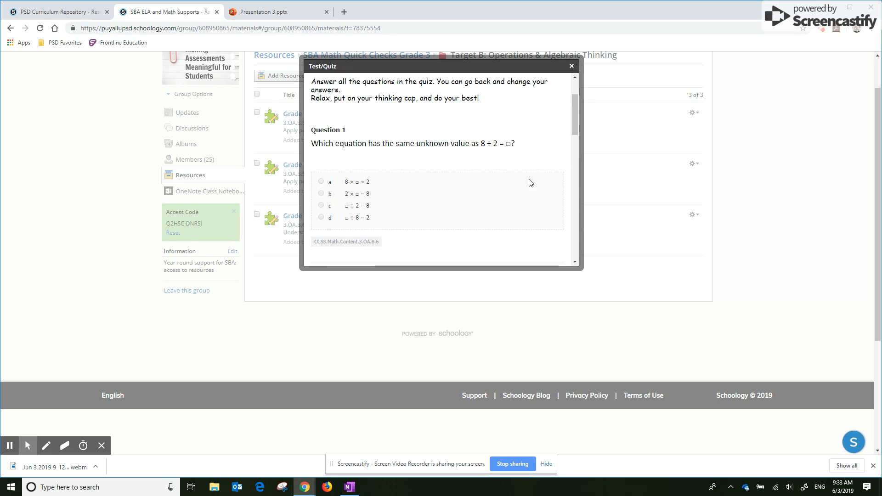
{"action": "left_click", "coordinate": [572, 67]}
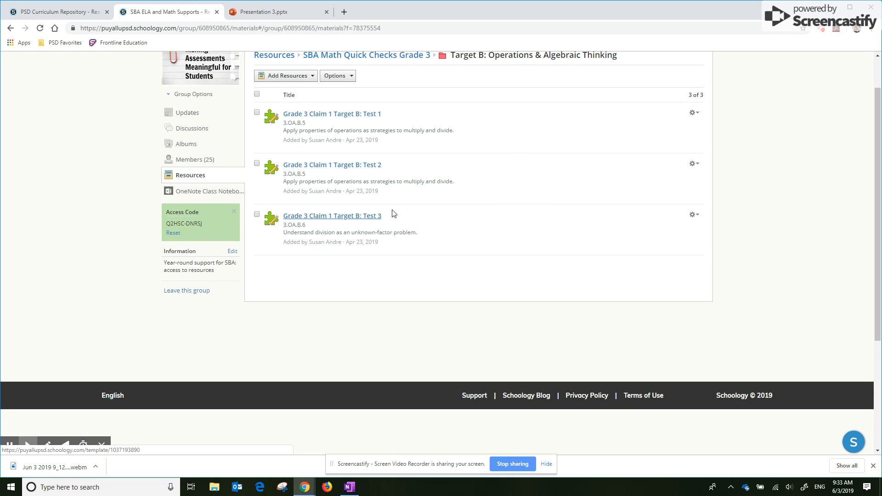
- Start adding Grade 3 Claim 1 Target B: Test 3 to a course and select the teacher's Practice Course: Section 1
{"action": "left_click", "coordinate": [695, 215]}
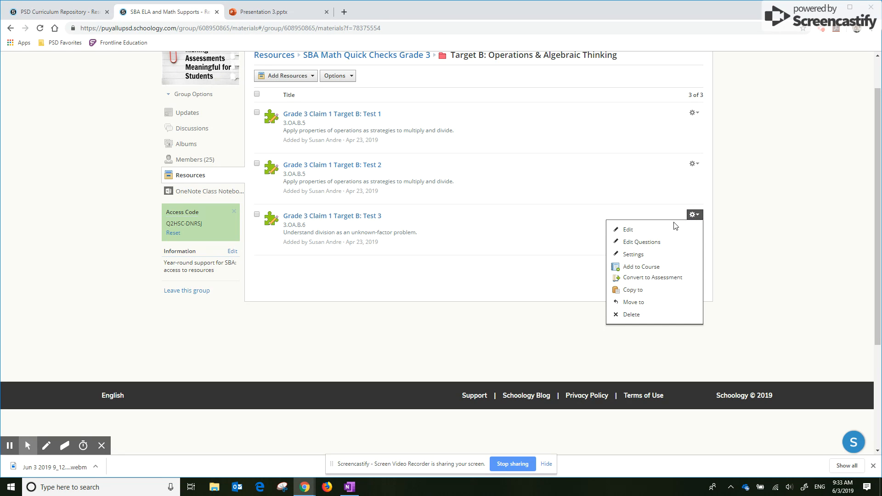
{"action": "left_click", "coordinate": [644, 269]}
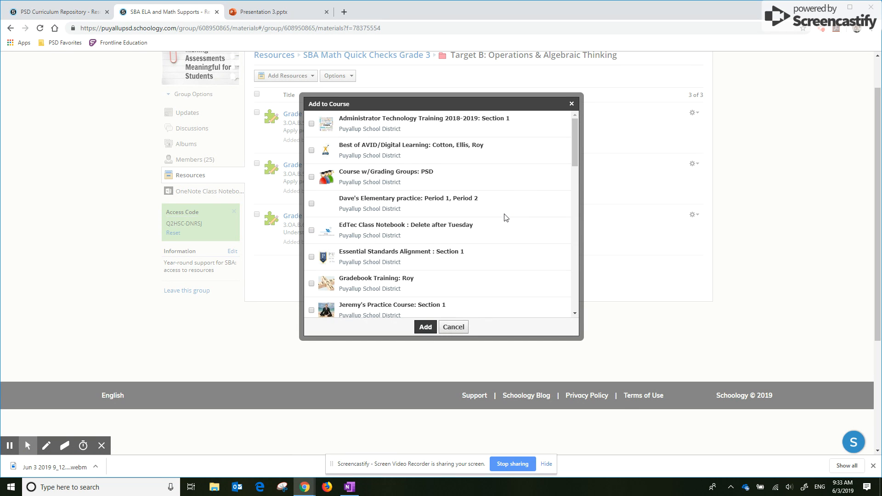
{"action": "scroll", "coordinate": [505, 216], "scroll_direction": "down", "scroll_amount": 1}
{"action": "scroll", "coordinate": [505, 216], "scroll_direction": "down", "scroll_amount": 1}
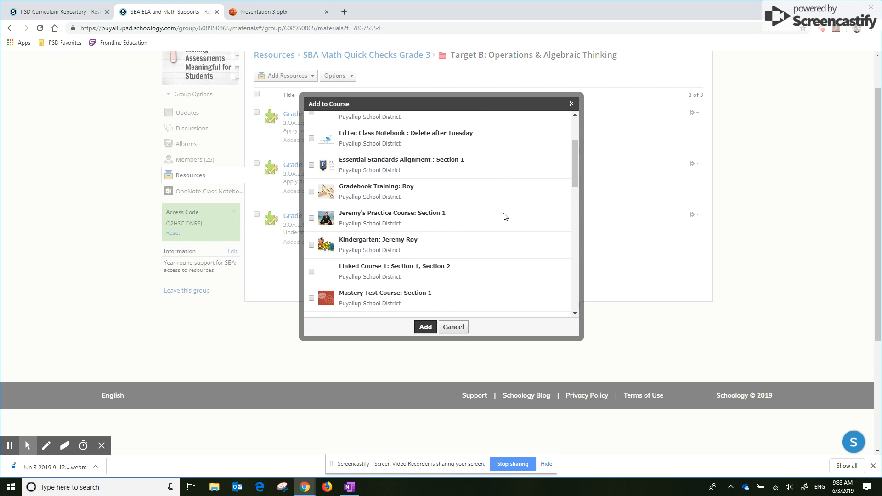
{"action": "left_click", "coordinate": [312, 219]}
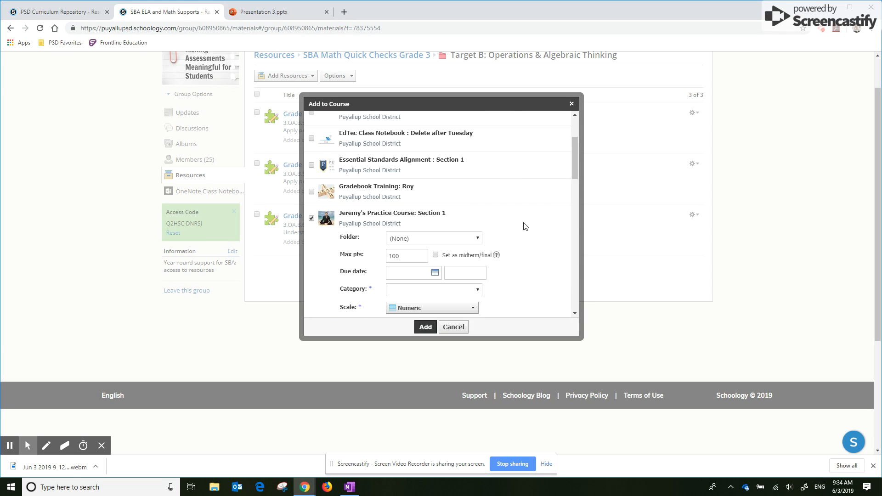
- Set the quiz's category to Formative and its scale to Elementary Gradebook, and add it to the selected course
{"action": "scroll", "coordinate": [542, 248], "scroll_direction": "down", "scroll_amount": 1}
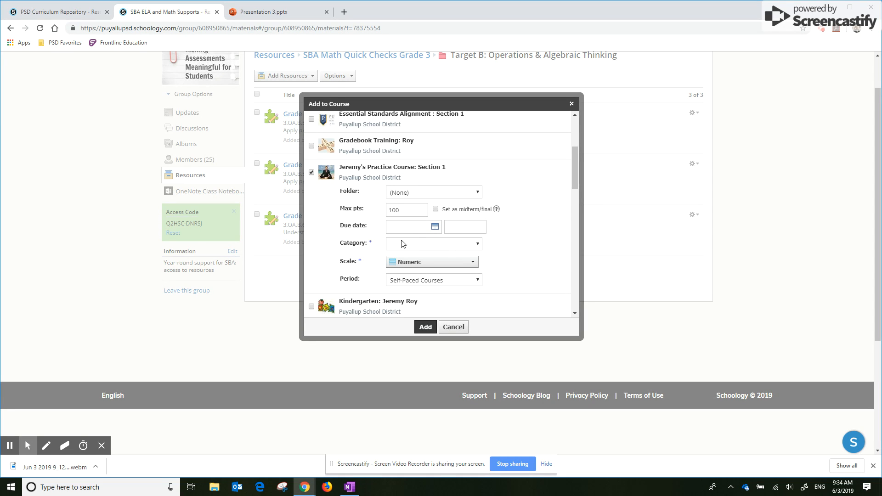
{"action": "left_click", "coordinate": [478, 247]}
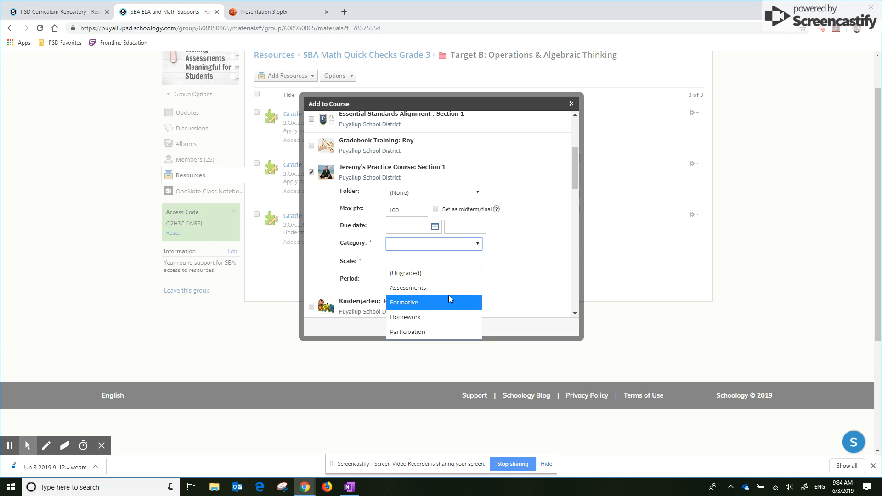
{"action": "left_click", "coordinate": [415, 304]}
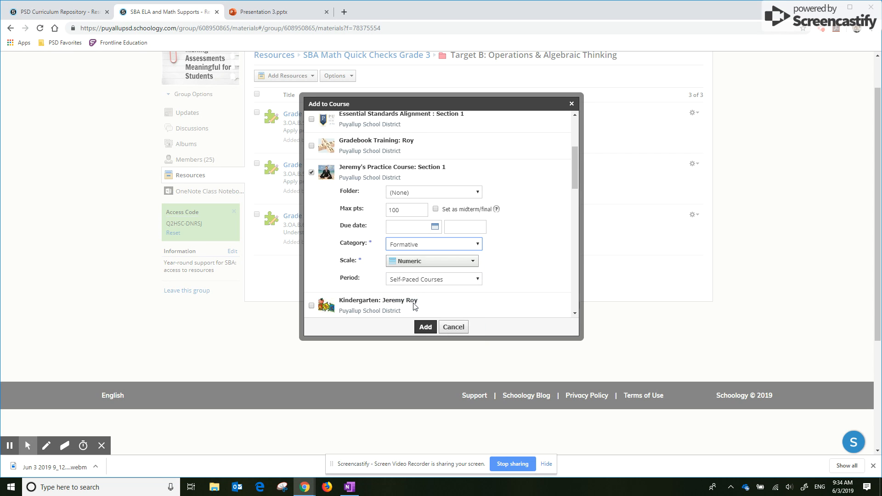
{"action": "left_click", "coordinate": [473, 263]}
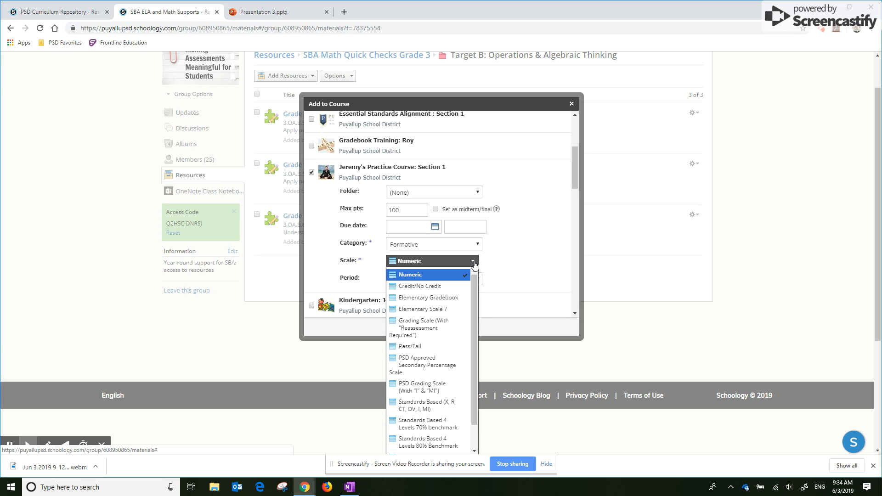
{"action": "left_click", "coordinate": [451, 300]}
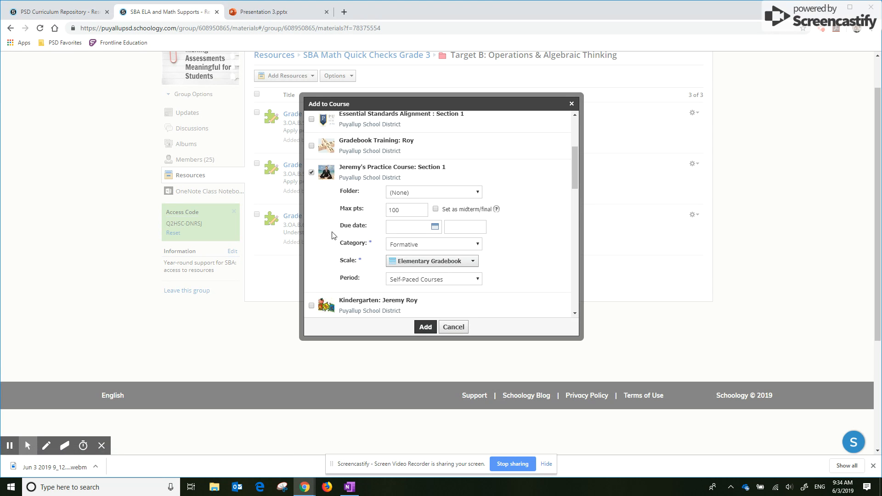
{"action": "left_click", "coordinate": [424, 328]}
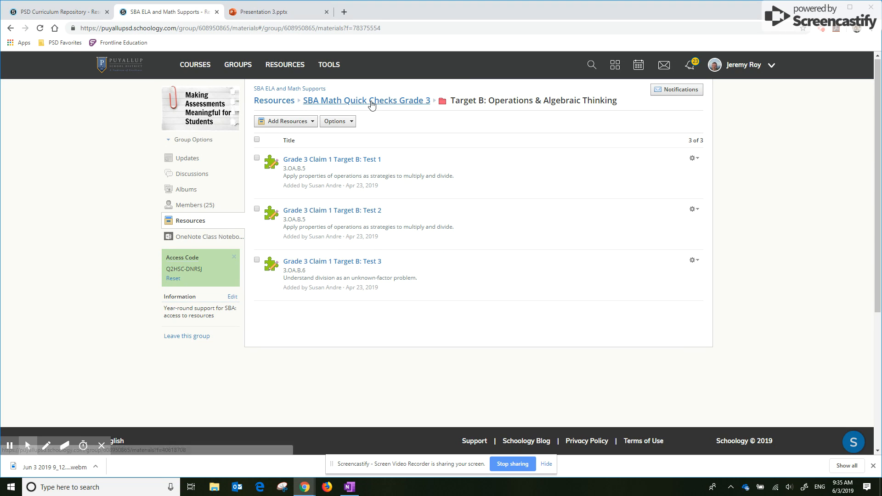
- From SBA Math Quick Checks Grade 3, add the whole Target D: Operations & Algebraic Thinking folder to the teacher's Practice Course: Section 1
{"action": "left_click", "coordinate": [371, 104]}
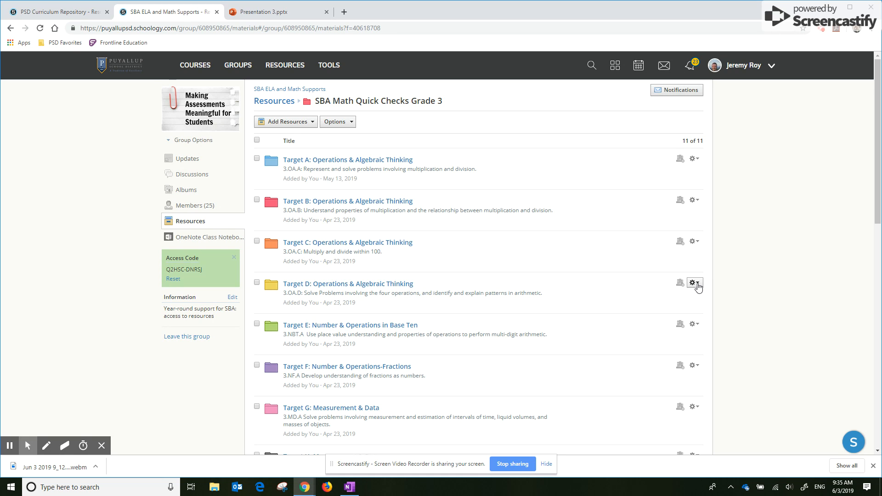
{"action": "left_click", "coordinate": [697, 286]}
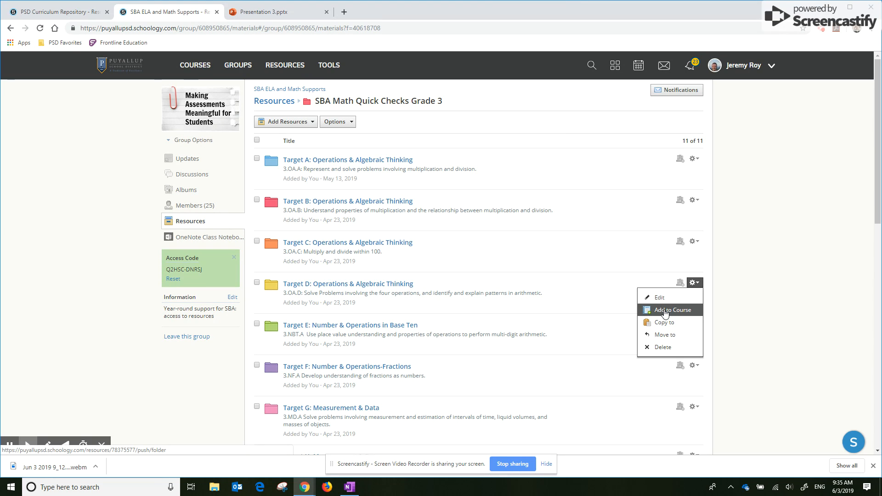
{"action": "left_click", "coordinate": [665, 313]}
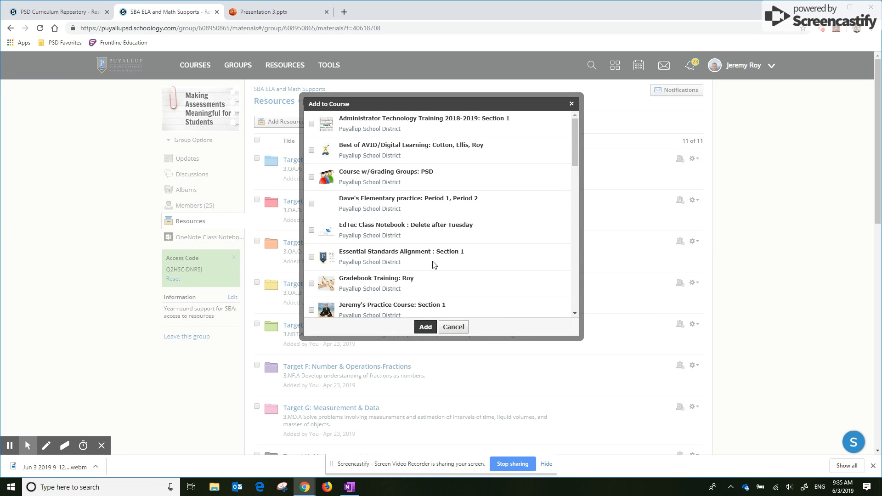
{"action": "scroll", "coordinate": [435, 265], "scroll_direction": "down", "scroll_amount": 1}
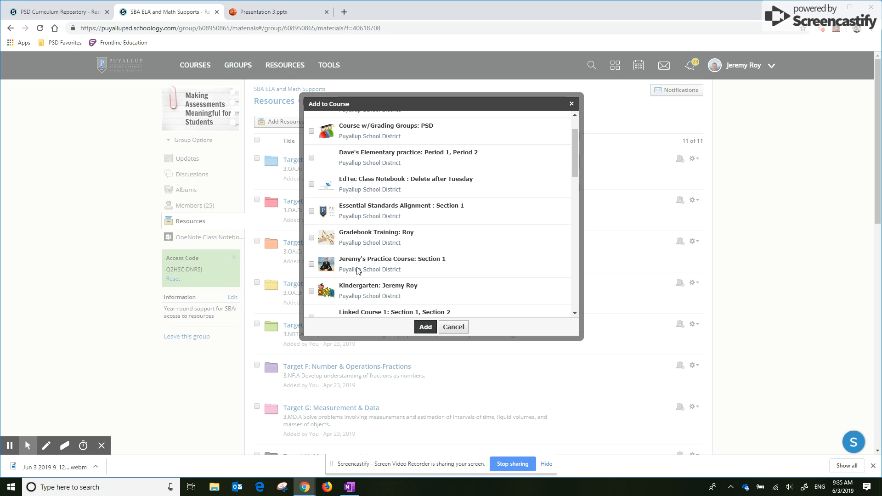
{"action": "left_click", "coordinate": [311, 265]}
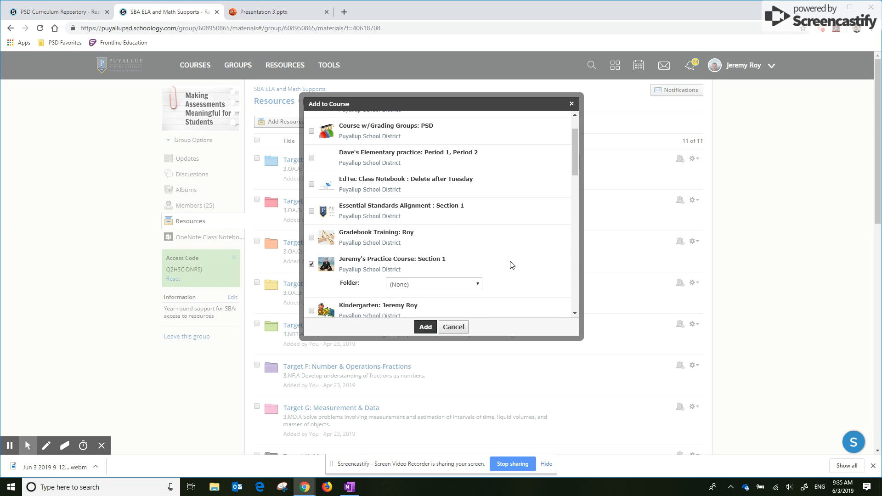
{"action": "scroll", "coordinate": [512, 265], "scroll_direction": "down", "scroll_amount": 1}
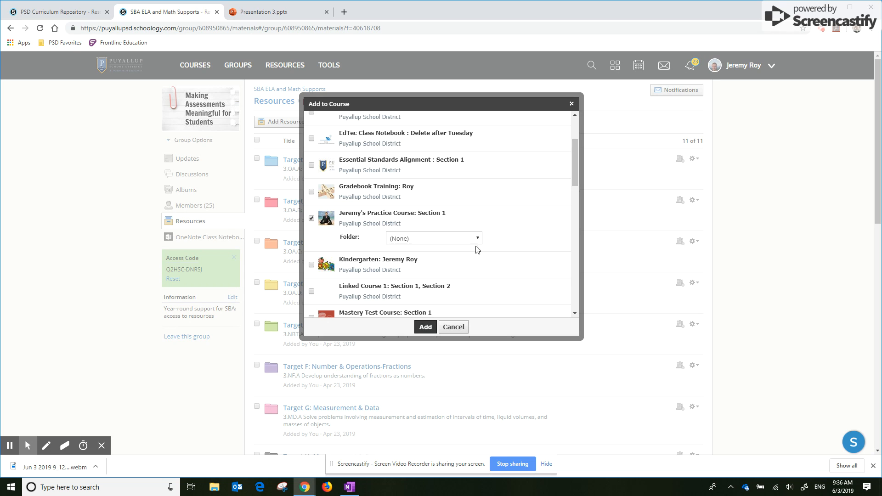
{"action": "left_click", "coordinate": [424, 328]}
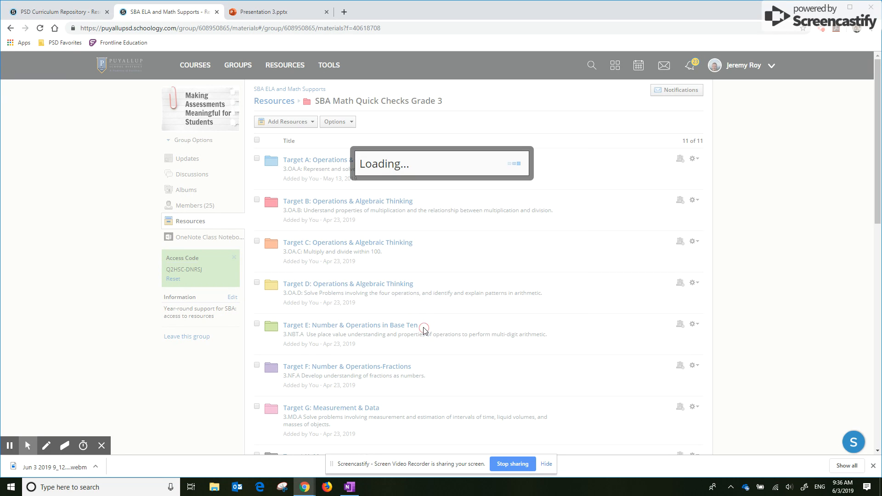